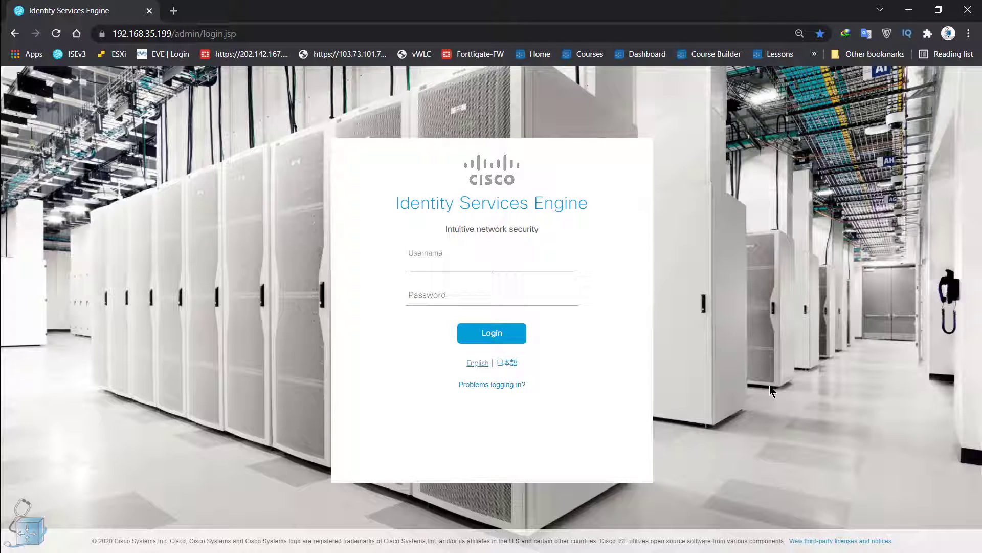
Log in to the ISE admin page as 'admin' with the current password
{"action": "left_click", "coordinate": [455, 258]}
{"action": "type", "text": "admin"}
{"action": "key", "text": "Tab"}
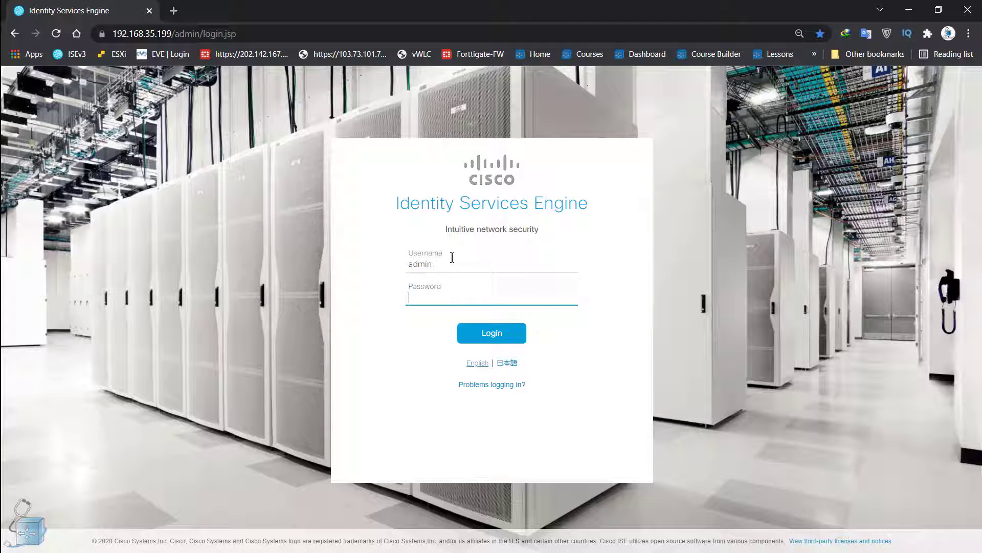
{"action": "type", "text": "******"}
{"action": "type", "text": "**"}
{"action": "key", "text": "Return"}
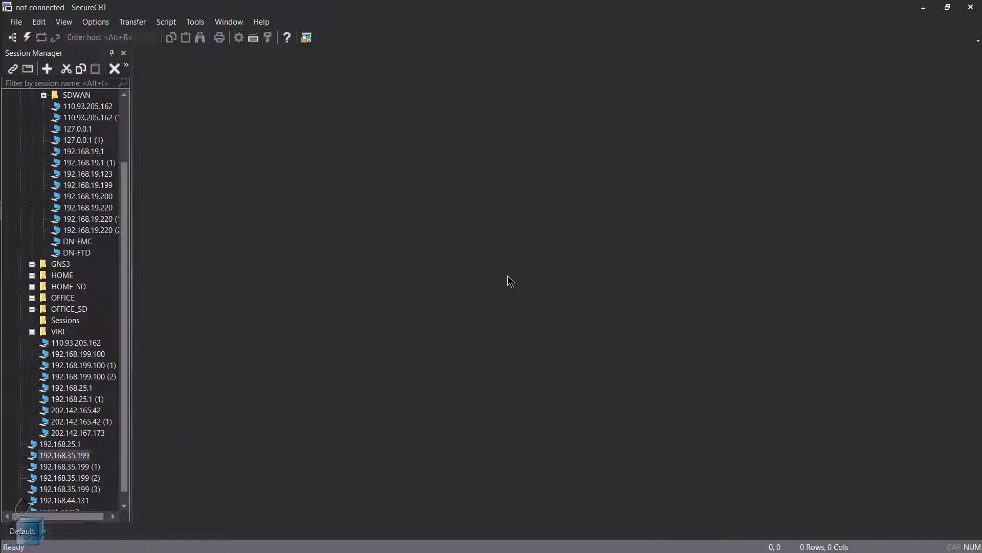
Connect by Quick Connect SSH to 192.168.35.199 as user admin, after dropping the saved session
{"action": "double_click", "coordinate": [82, 455]}
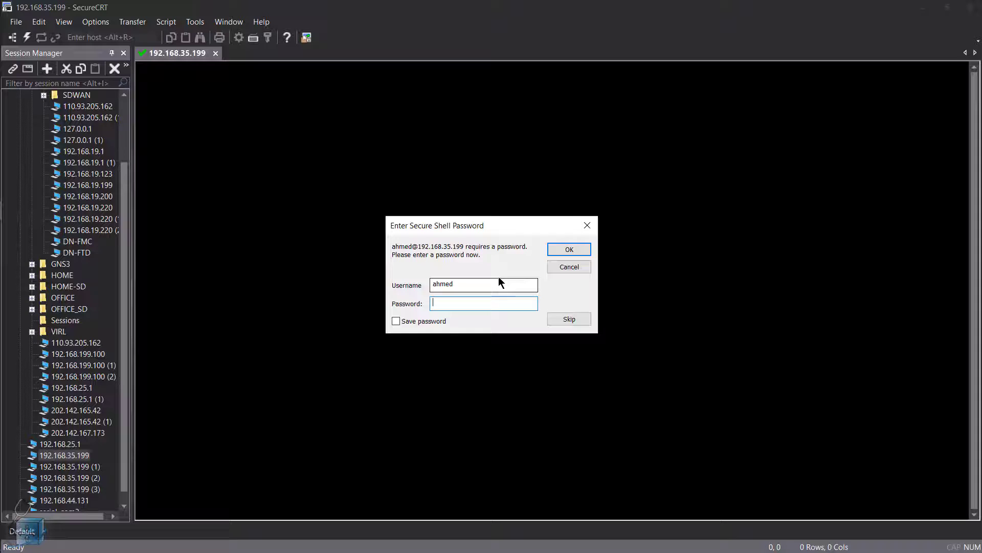
{"action": "left_click", "coordinate": [587, 226]}
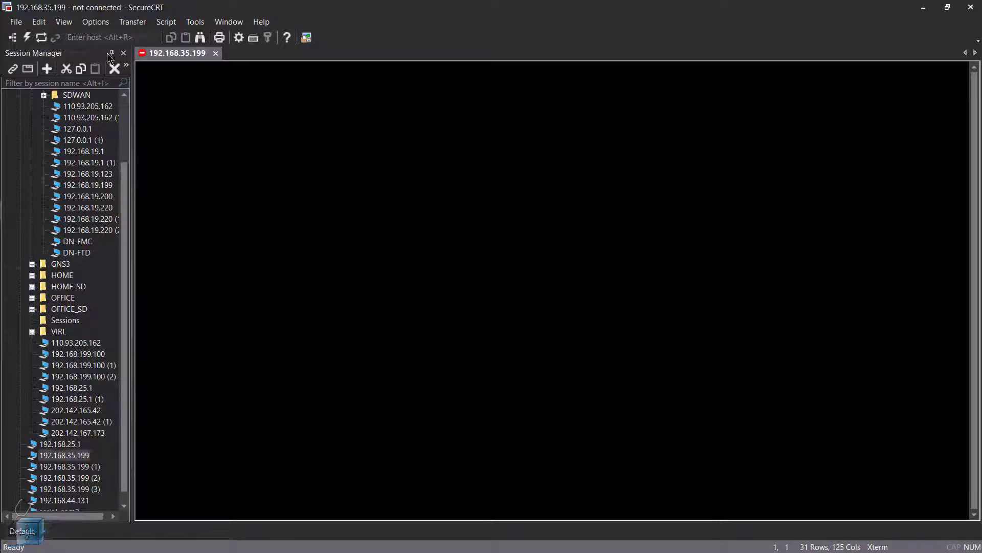
{"action": "left_click", "coordinate": [27, 40]}
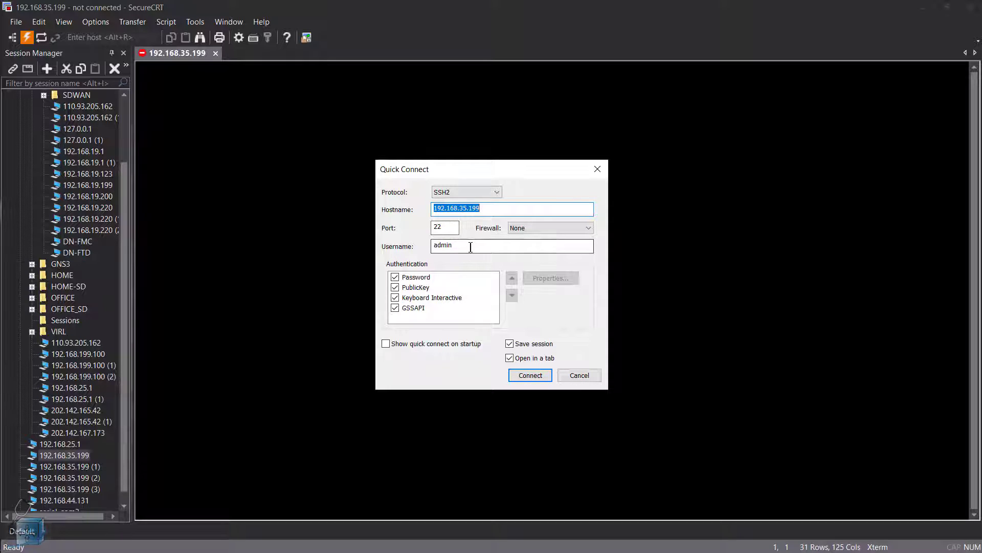
{"action": "left_click_drag", "start_coordinate": [512, 246], "coordinate": [423, 244]}
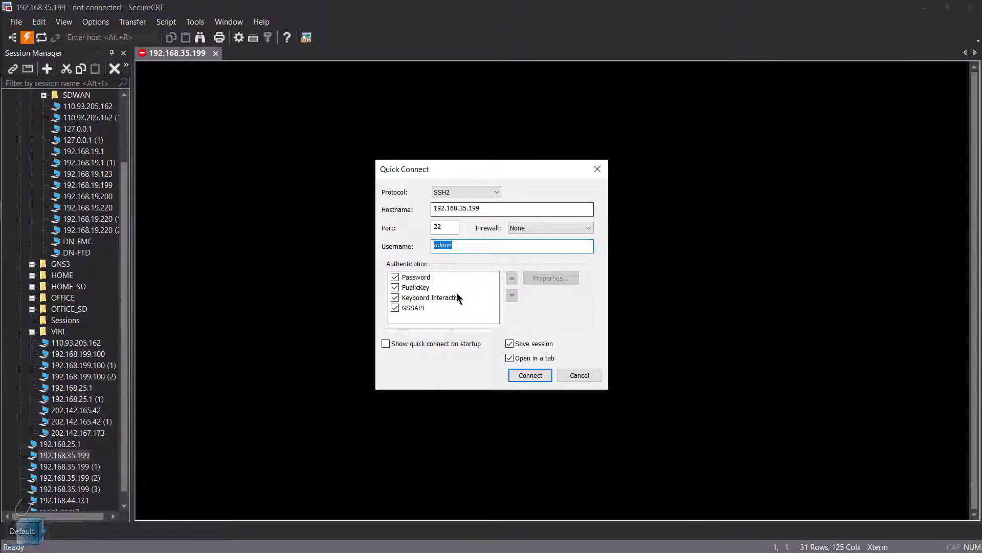
{"action": "left_click", "coordinate": [530, 376]}
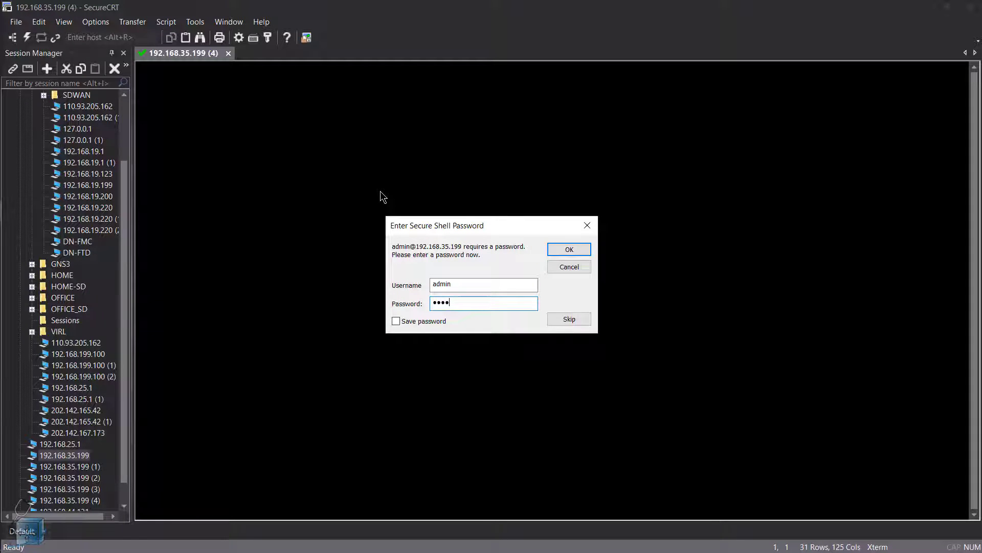
Finish the SSH login and start a new CLI session instead of resuming
{"action": "key", "text": "Return"}
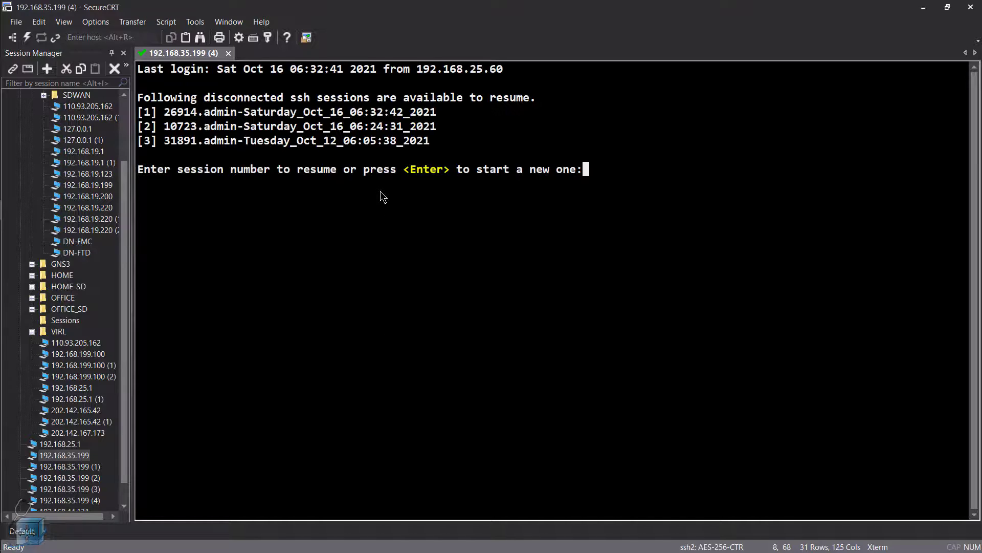
{"action": "key", "text": "Return"}
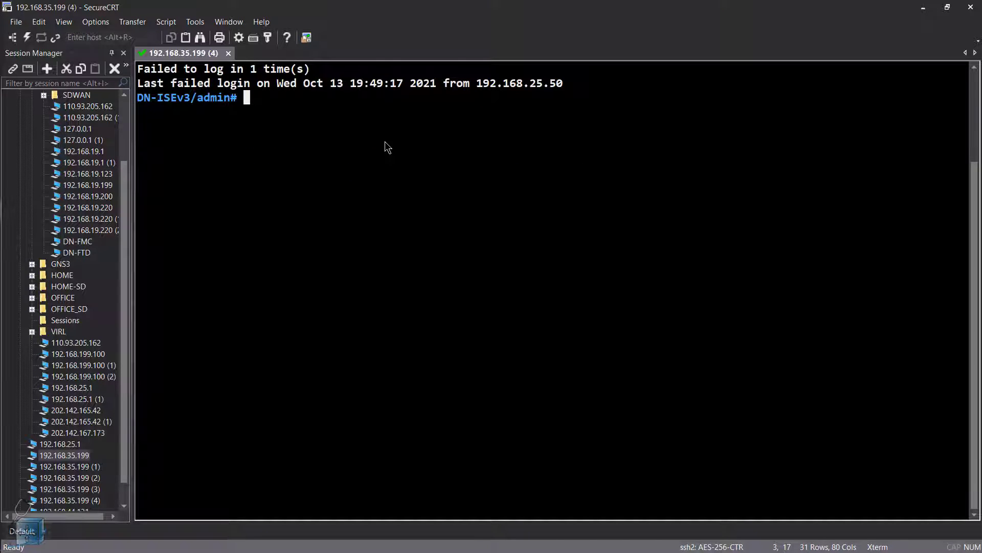
Run 'application reset-passwd ise admin', then enter and confirm the new admin password
{"action": "type", "text": "application "}
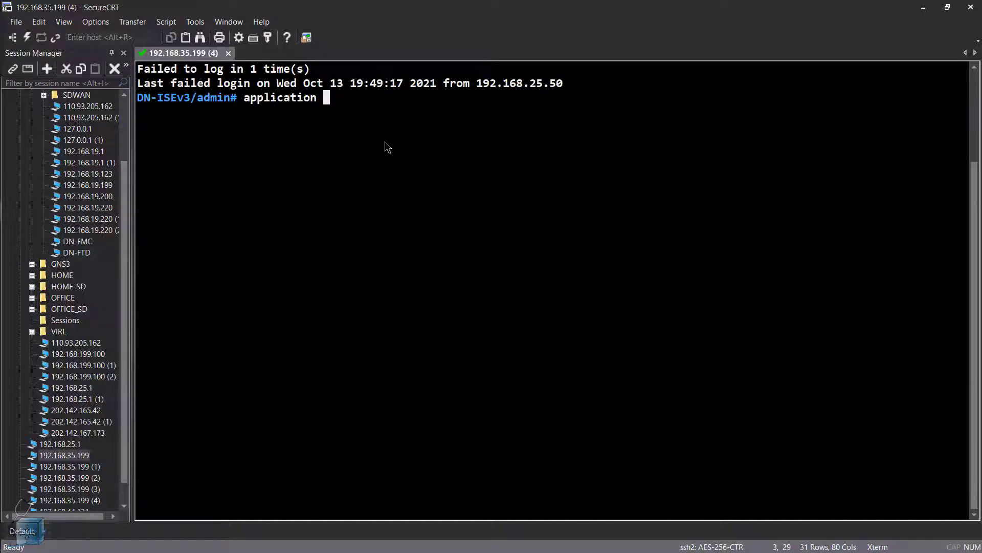
{"action": "type", "text": "pa"}
{"action": "key", "text": "BackSpace"}
{"action": "key", "text": "BackSpace"}
{"action": "type", "text": "re"}
{"action": "key", "text": "Tab"}
{"action": "type", "text": "s"}
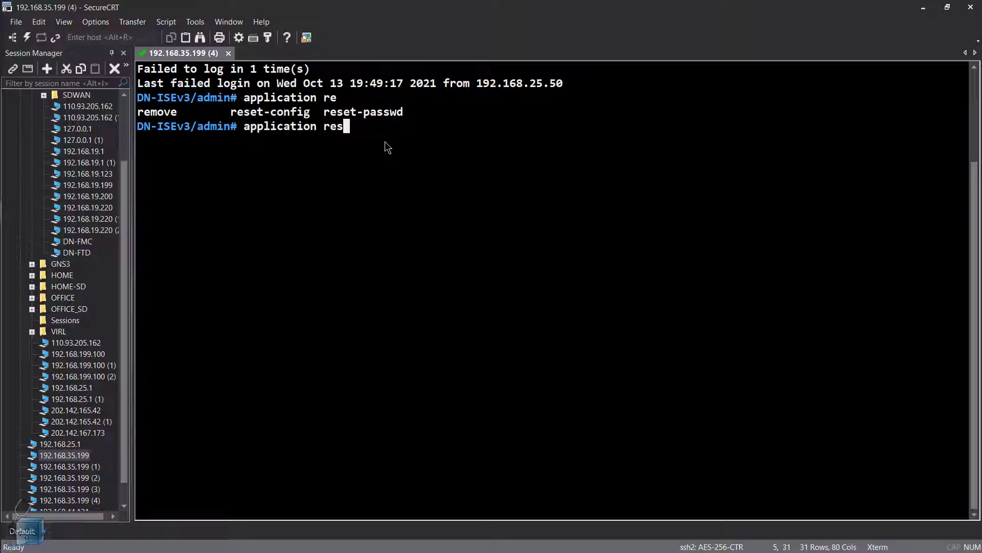
{"action": "key", "text": "Tab"}
{"action": "type", "text": "pa"}
{"action": "key", "text": "Tab"}
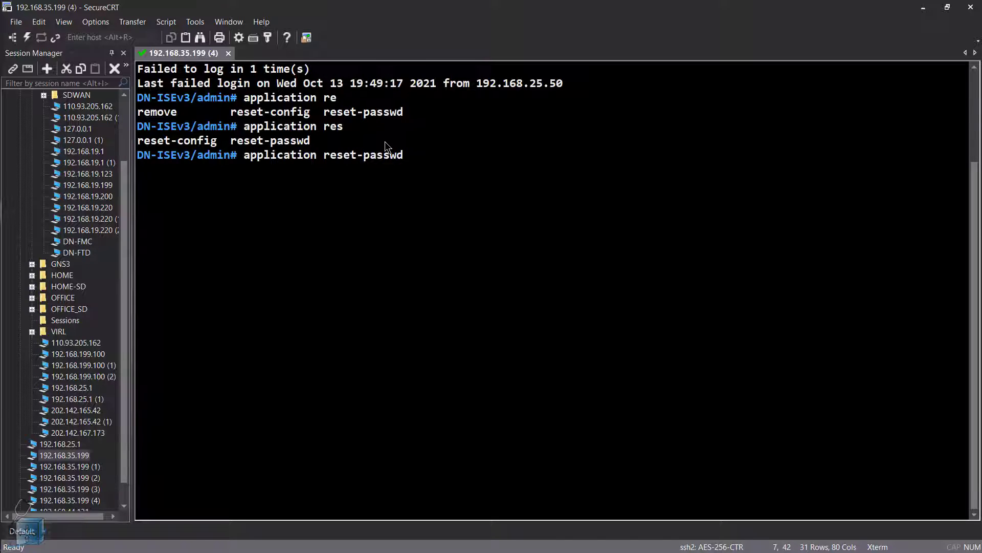
{"action": "type", "text": "ise"}
{"action": "type", "text": "a"}
{"action": "type", "text": "dmin"}
{"action": "key", "text": "Return"}
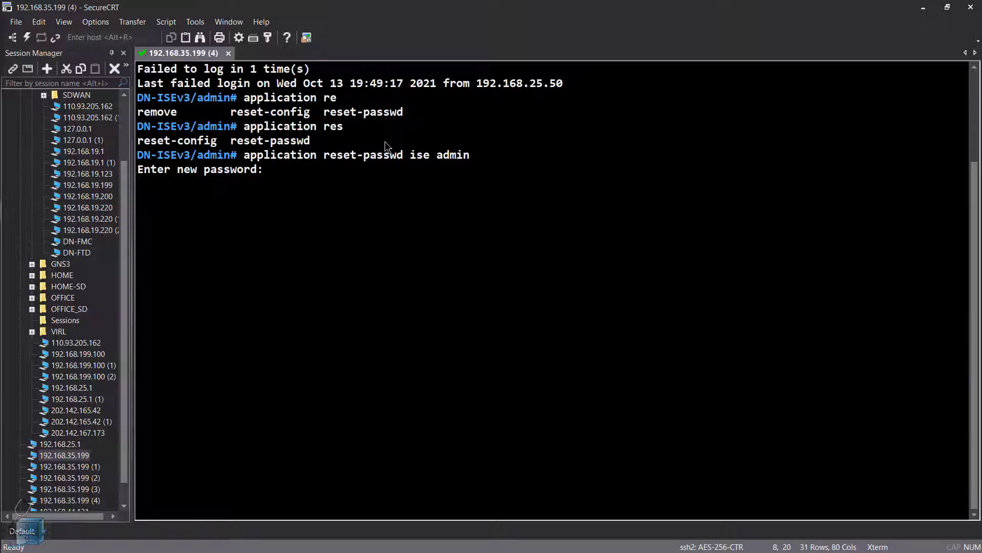
{"action": "key", "text": "Return"}
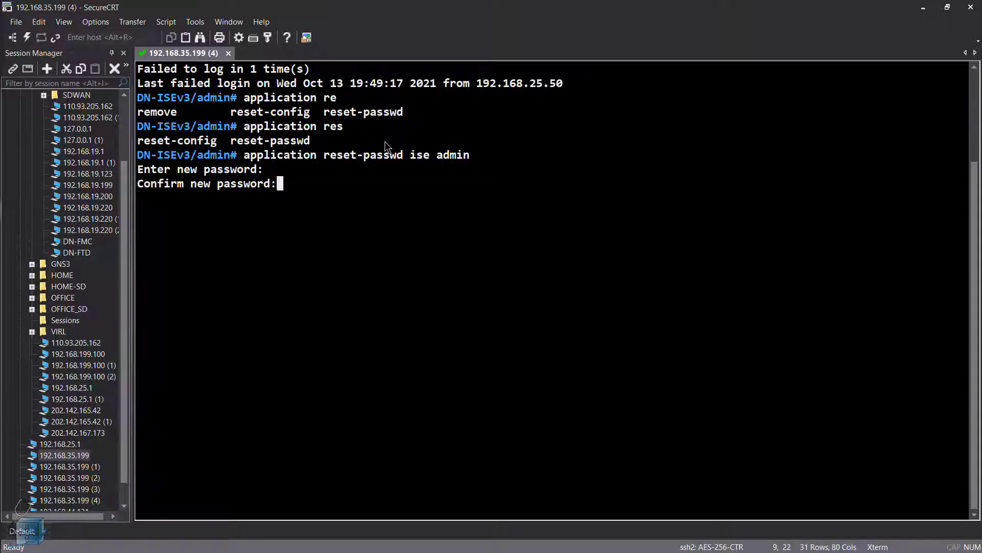
{"action": "key", "text": "Return"}
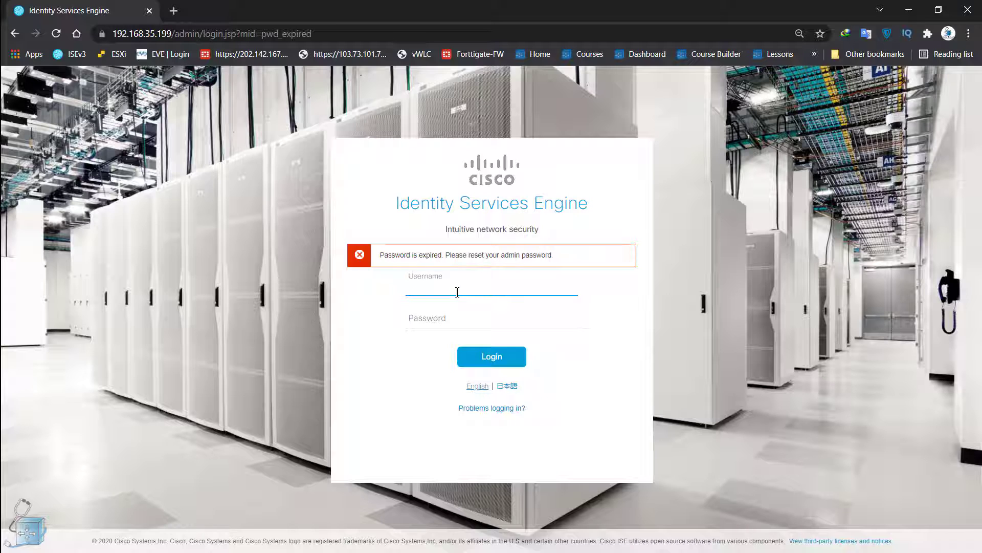
Sign in to the ISE GUI as admin using the newly reset password
{"action": "type", "text": "admin"}
{"action": "key", "text": "Tab"}
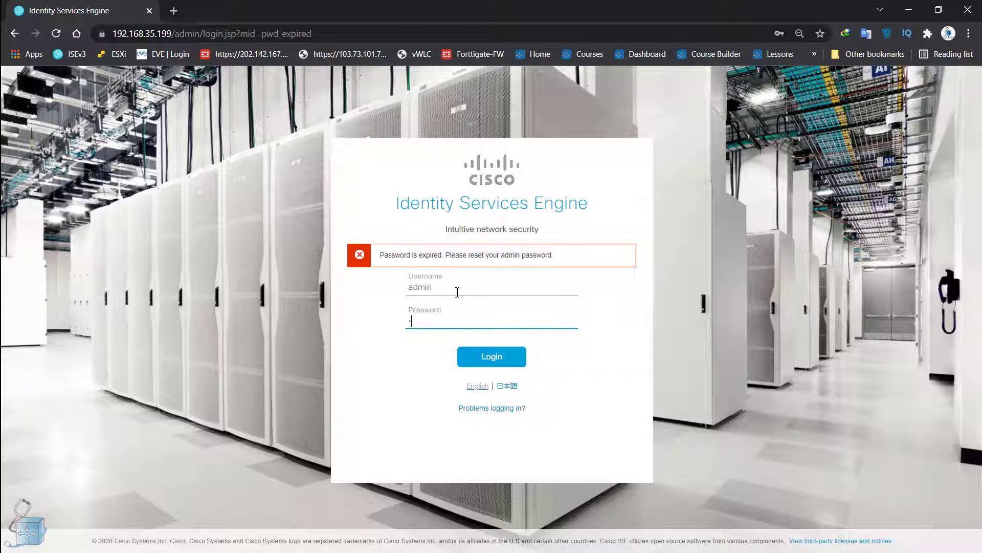
{"action": "key", "text": "Return"}
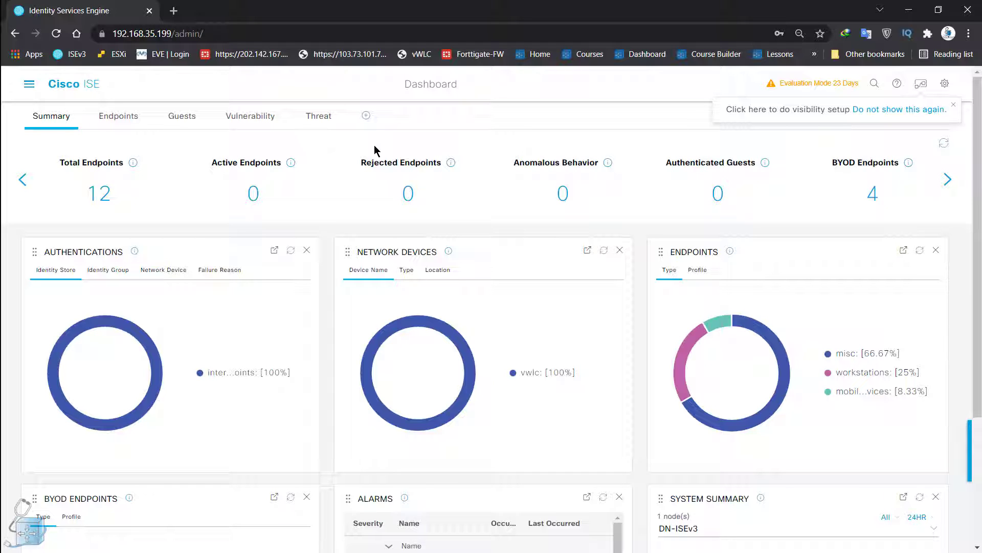
Go through the ISE menu to Administration > System > Admin Access
{"action": "left_click", "coordinate": [27, 87]}
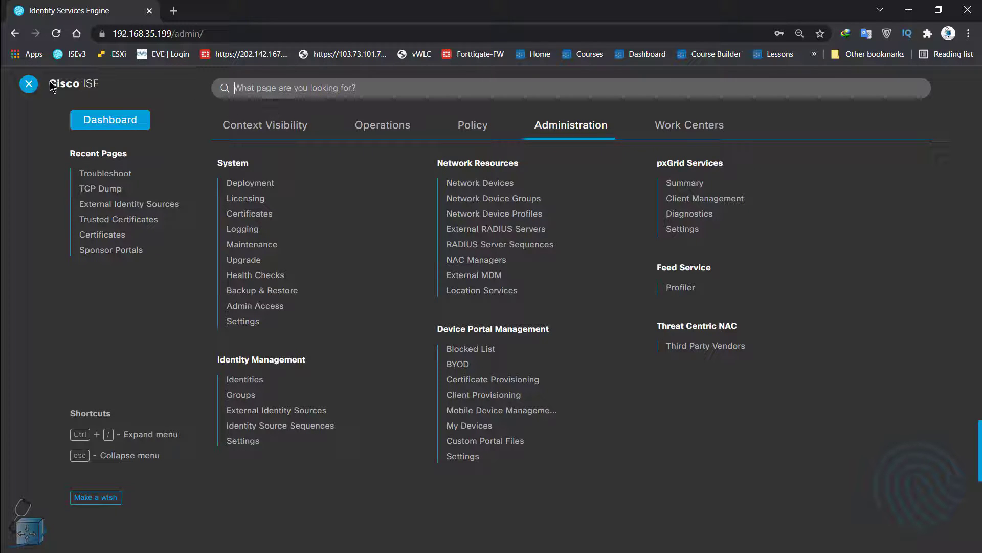
{"action": "left_click", "coordinate": [31, 87]}
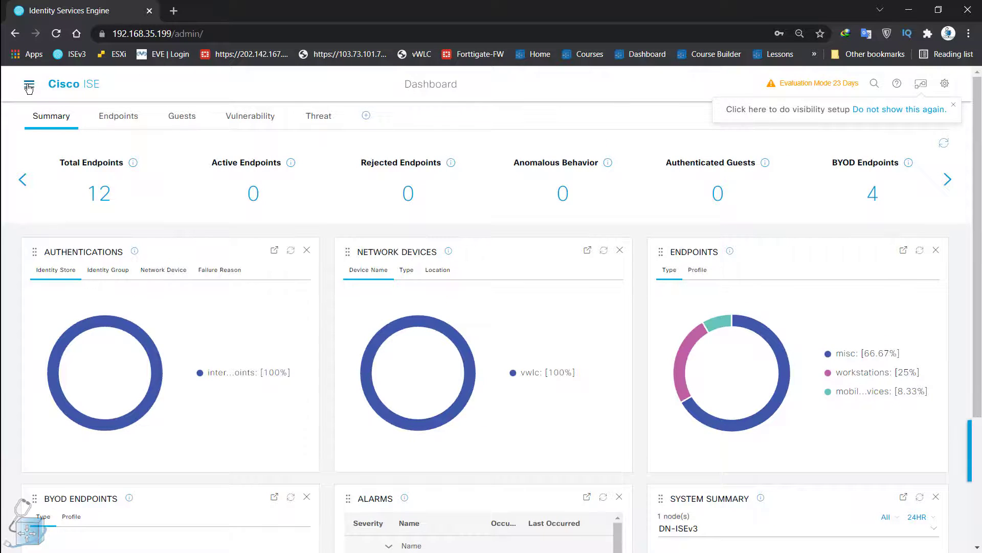
{"action": "left_click", "coordinate": [29, 87]}
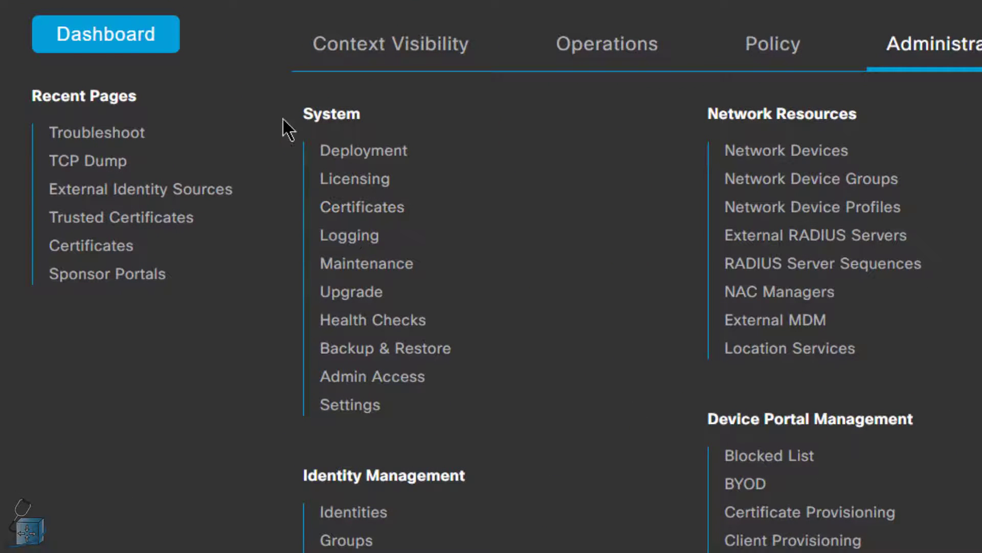
{"action": "left_click", "coordinate": [370, 391]}
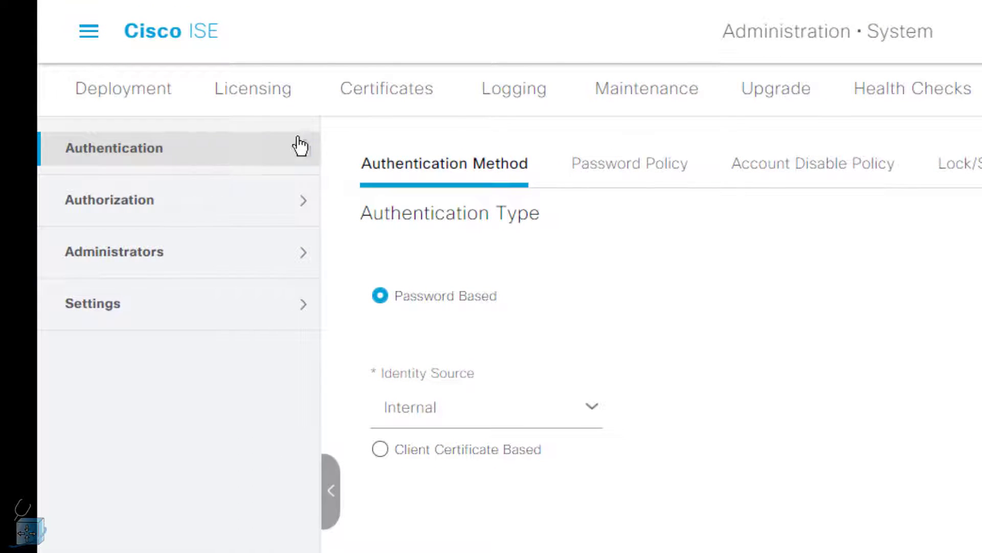
In Password Policy, keep 45-day administrator password expiry on, with the email reminder switched off
{"action": "left_click", "coordinate": [609, 170]}
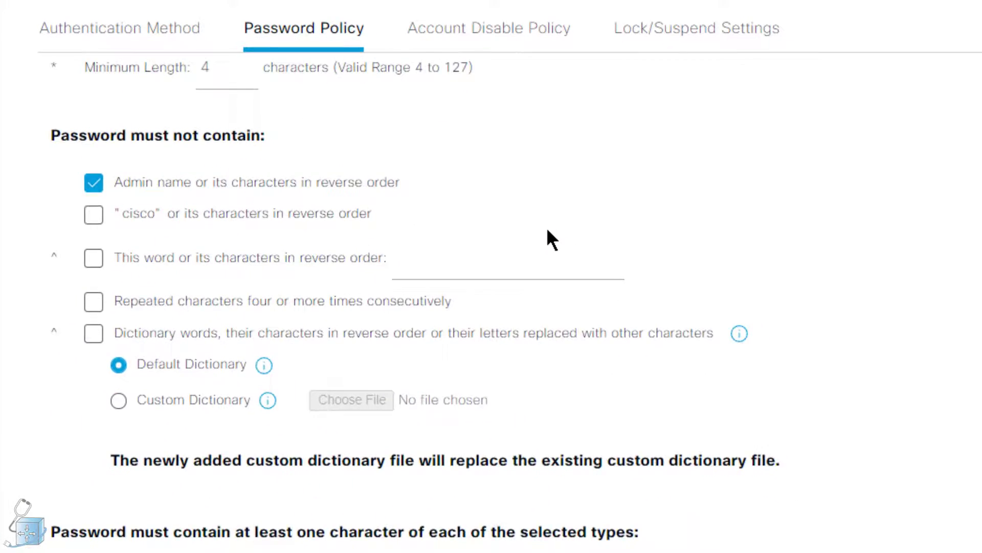
{"action": "scroll", "coordinate": [546, 227], "scroll_direction": "down", "scroll_amount": 3}
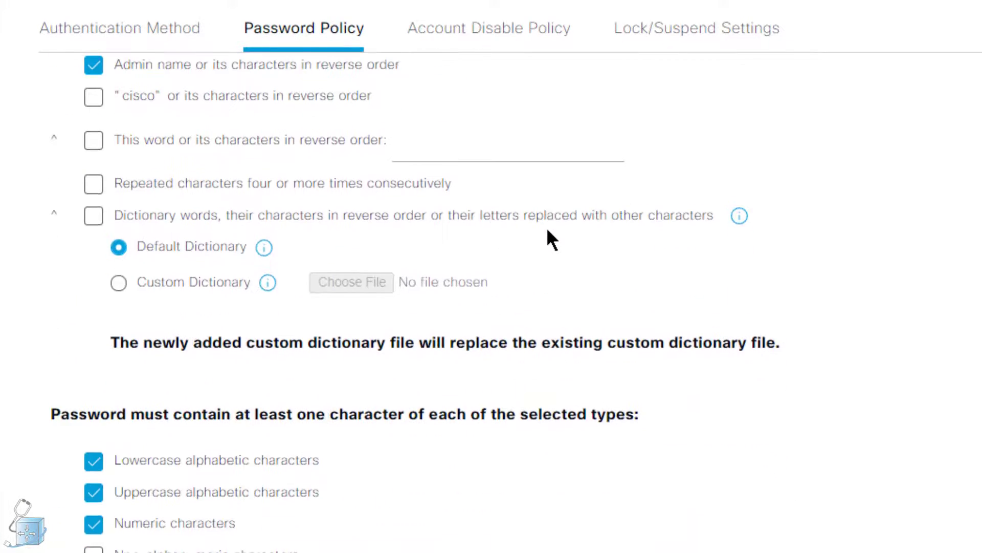
{"action": "scroll", "coordinate": [547, 227], "scroll_direction": "down", "scroll_amount": 6}
{"action": "scroll", "coordinate": [512, 241], "scroll_direction": "down", "scroll_amount": 2}
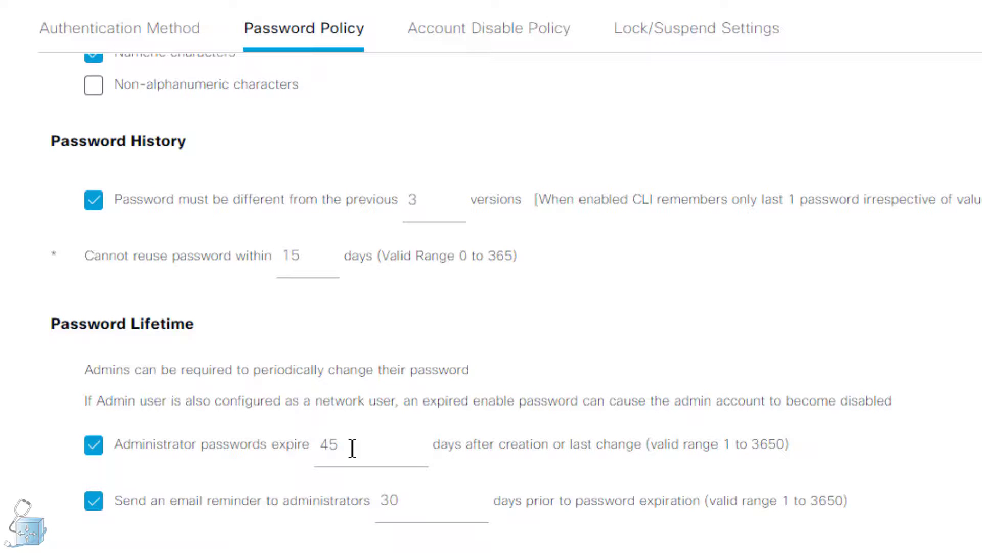
{"action": "left_click_drag", "start_coordinate": [345, 449], "coordinate": [310, 451]}
{"action": "left_click", "coordinate": [96, 452]}
{"action": "left_click", "coordinate": [96, 452]}
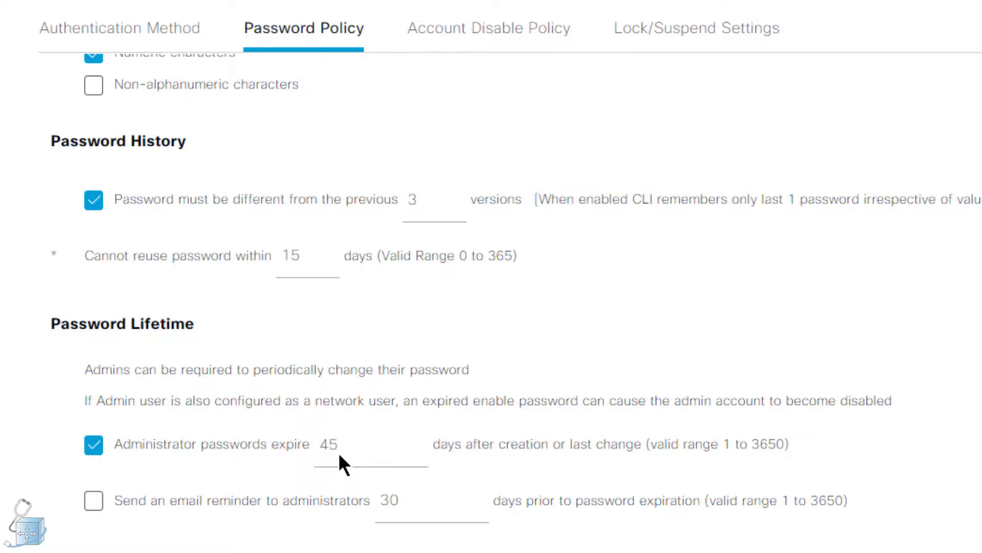